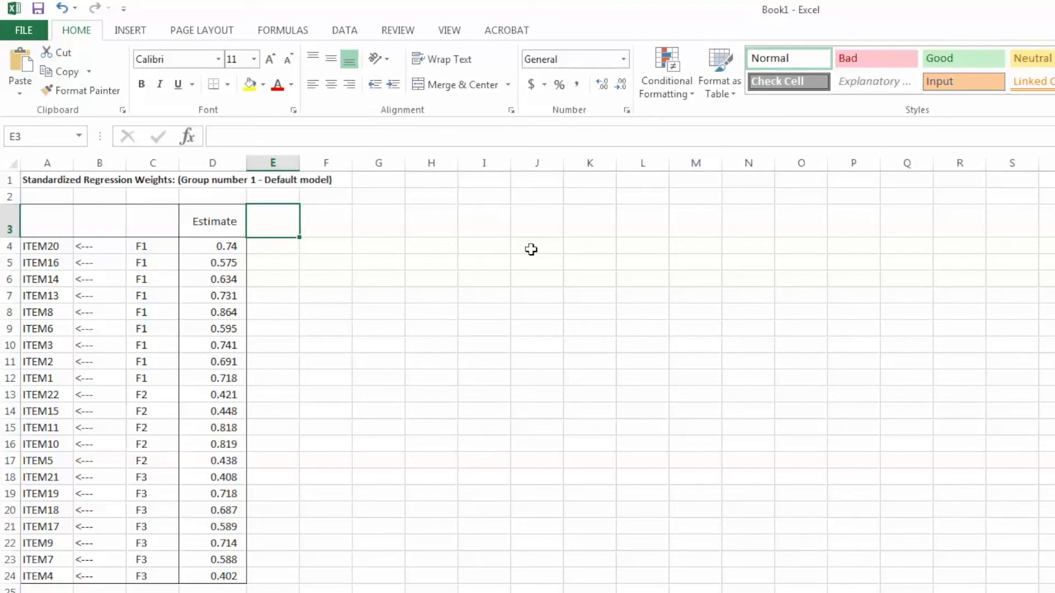
Add a 'Squared loading' heading in E3 and enter =D4^2 in E4
type("Square")
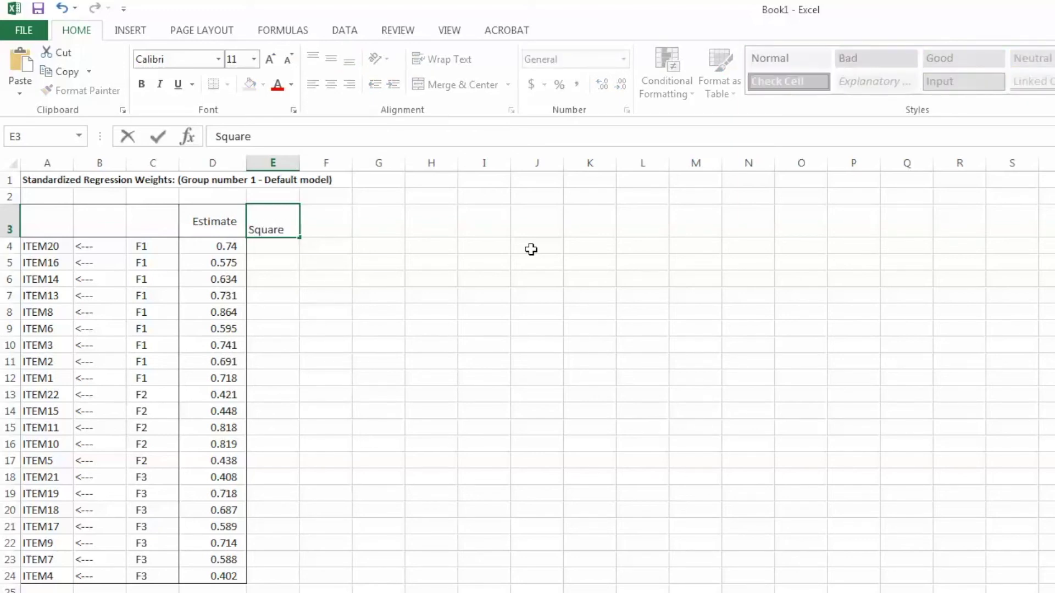
type("d Ioading")
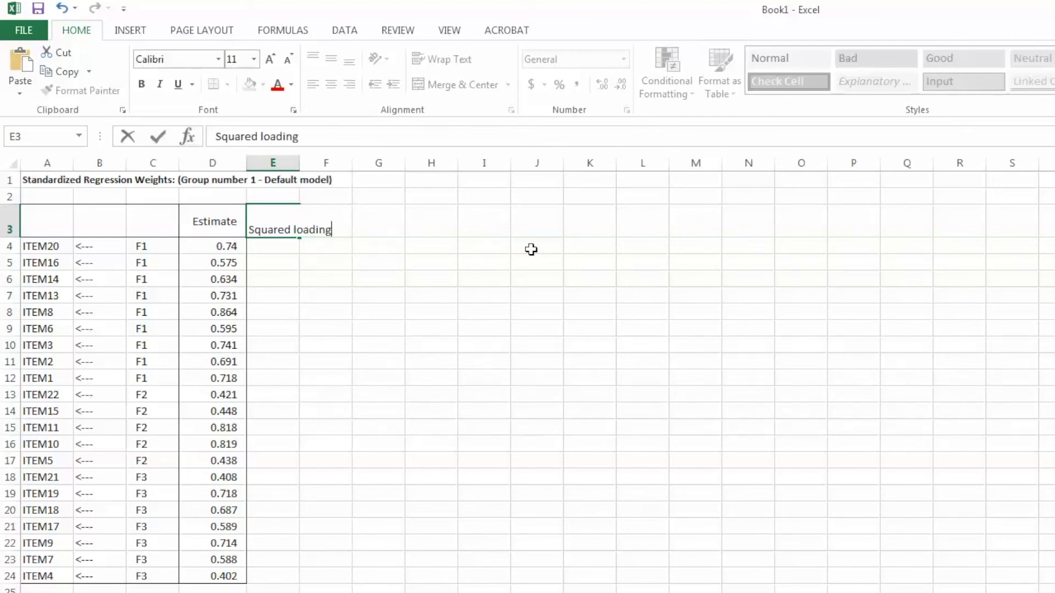
key("Return")
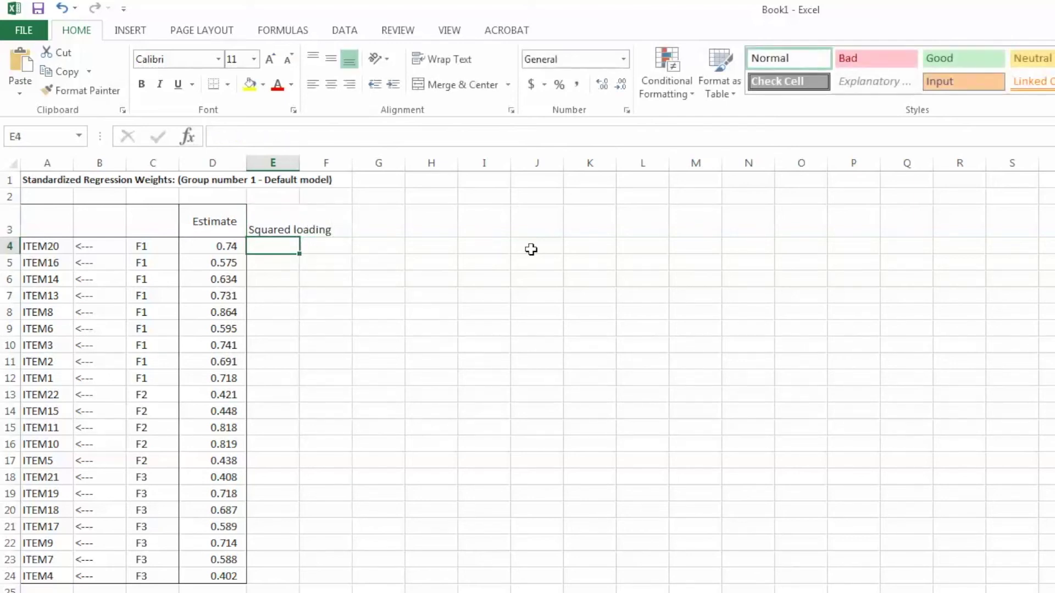
type("=")
left_click(237, 249)
type("^2")
key("Return")
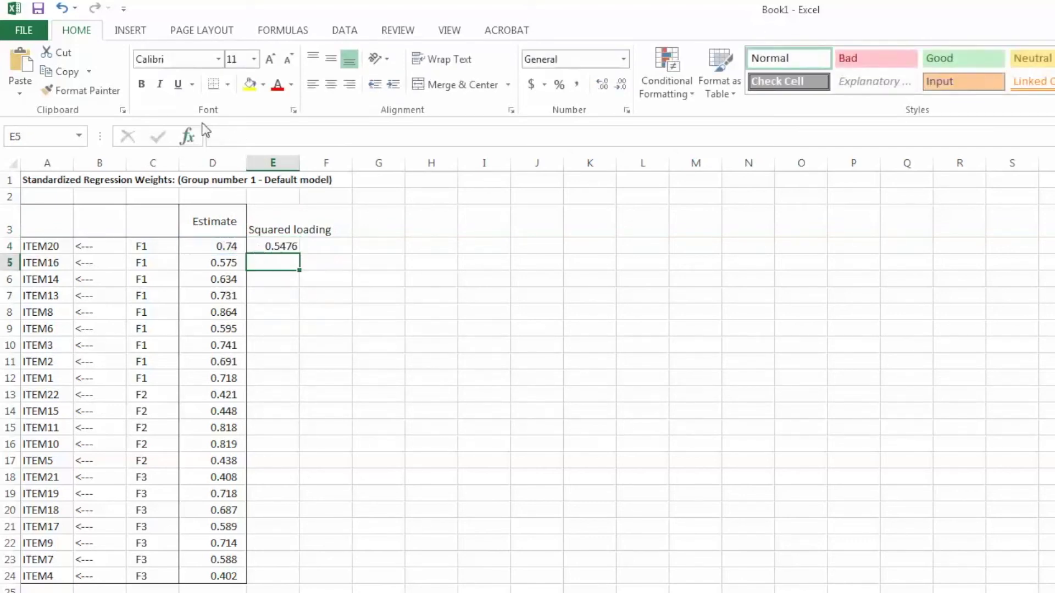
Fill the =D4^2 squaring formula down through E24
left_click(273, 246)
left_click_drag(302, 255, 306, 575)
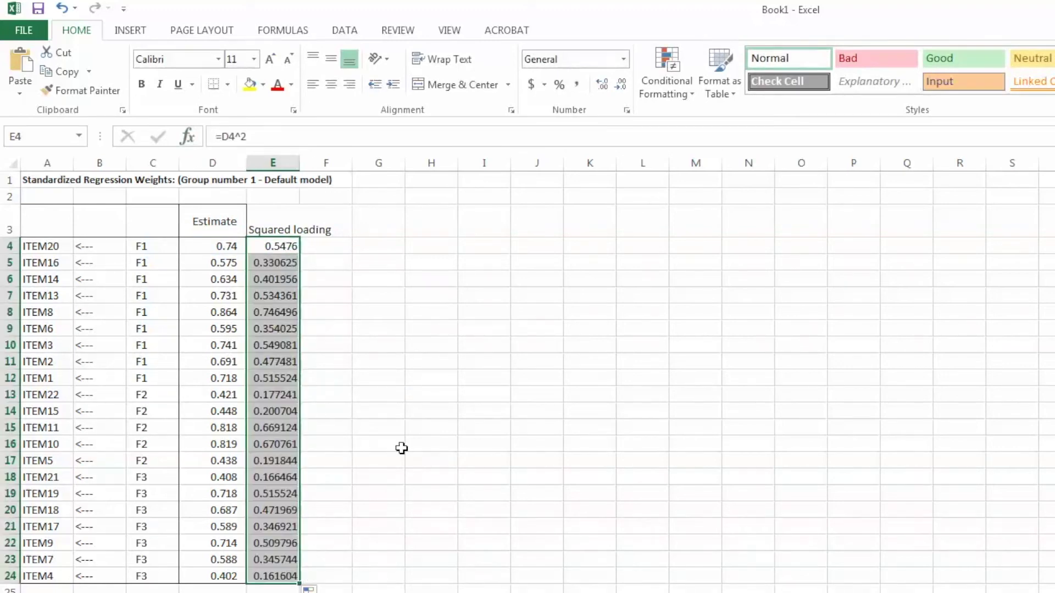
left_click(317, 246)
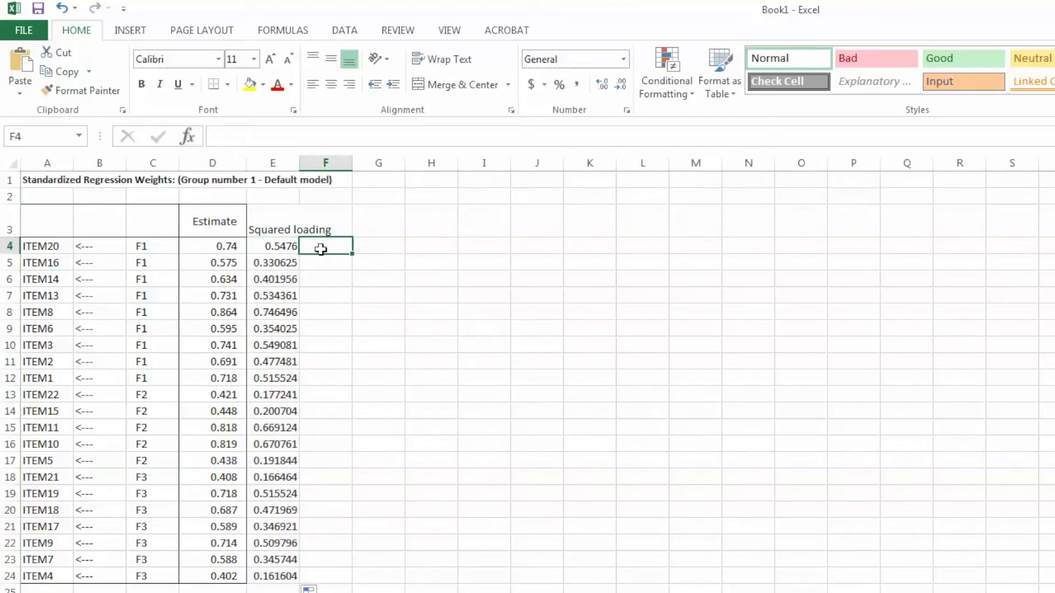
Widen column E to fit 'Squared loading' and add an 'AVE' heading in F3
left_click_drag(300, 163, 332, 163)
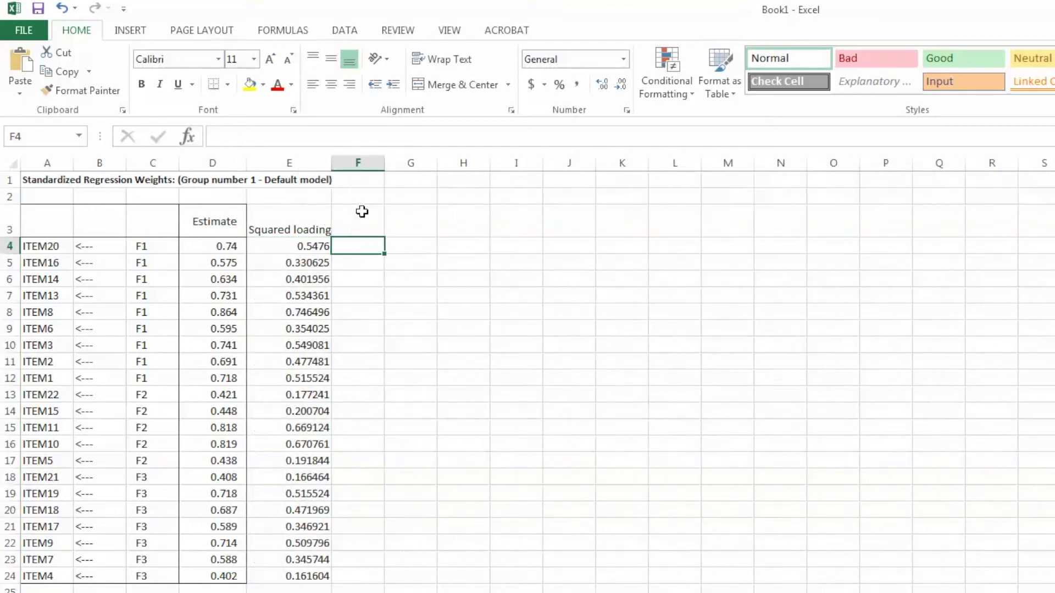
left_click(363, 213)
type("AVE")
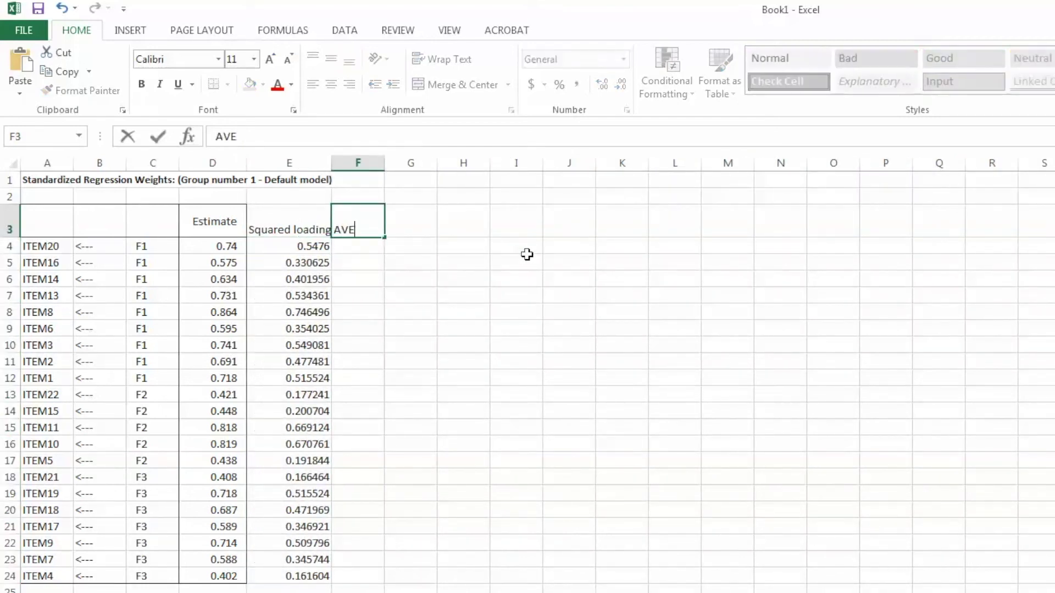
key("Return")
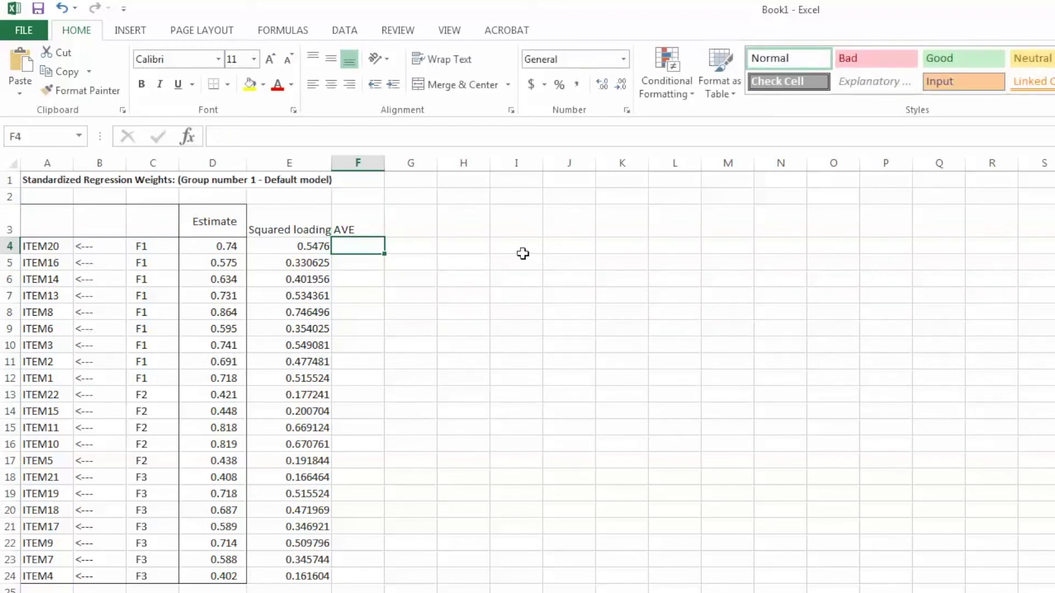
Enter =AVERAGE(E4:E12) in F4, giving F1's AVE of 0.495239
type("=")
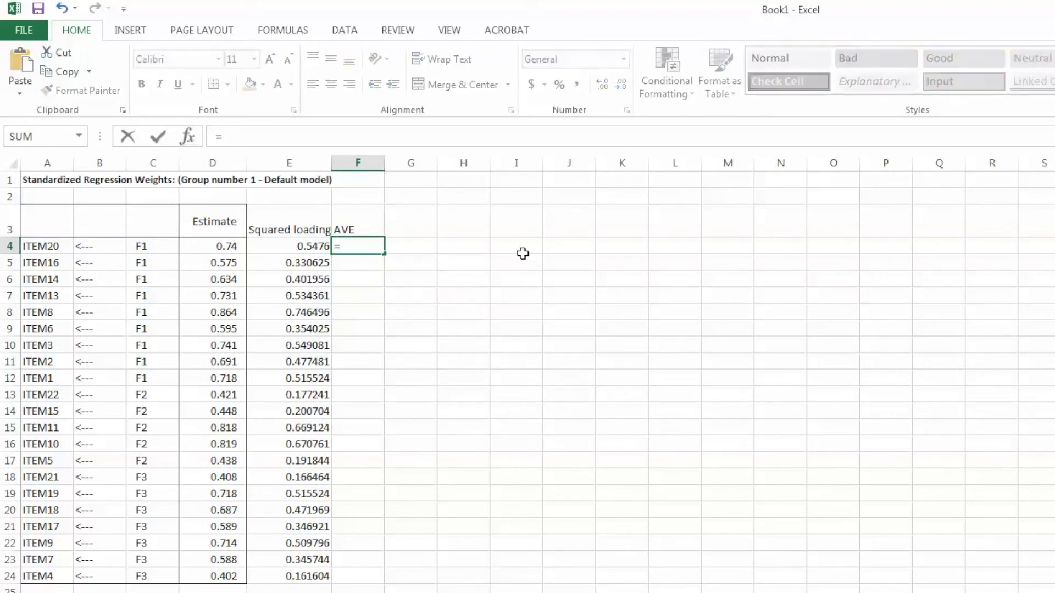
type("avergae")
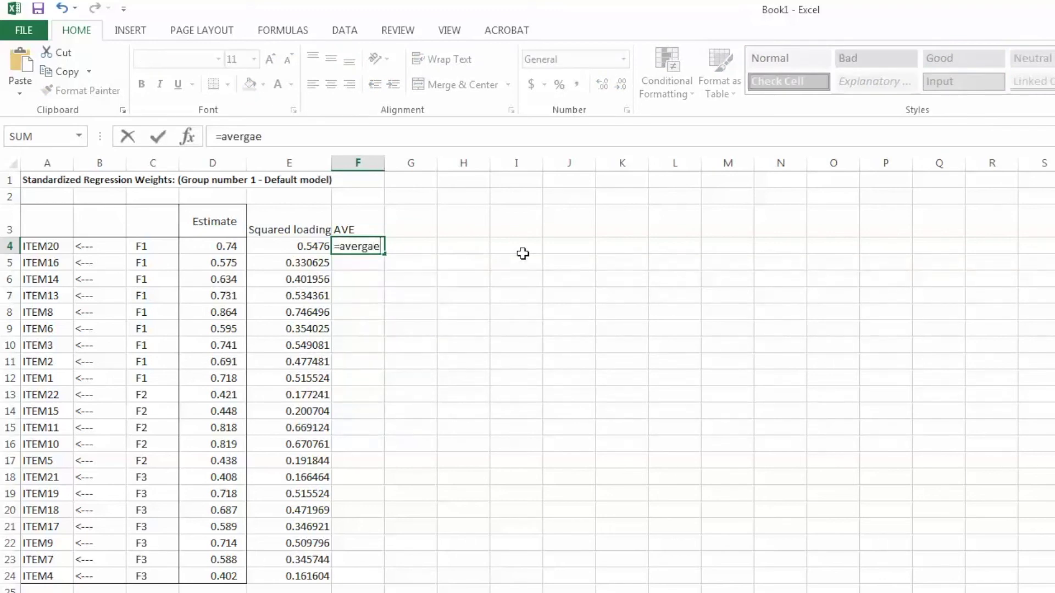
key("BackSpace")
key("BackSpace")
key("BackSpace")
type("age(")
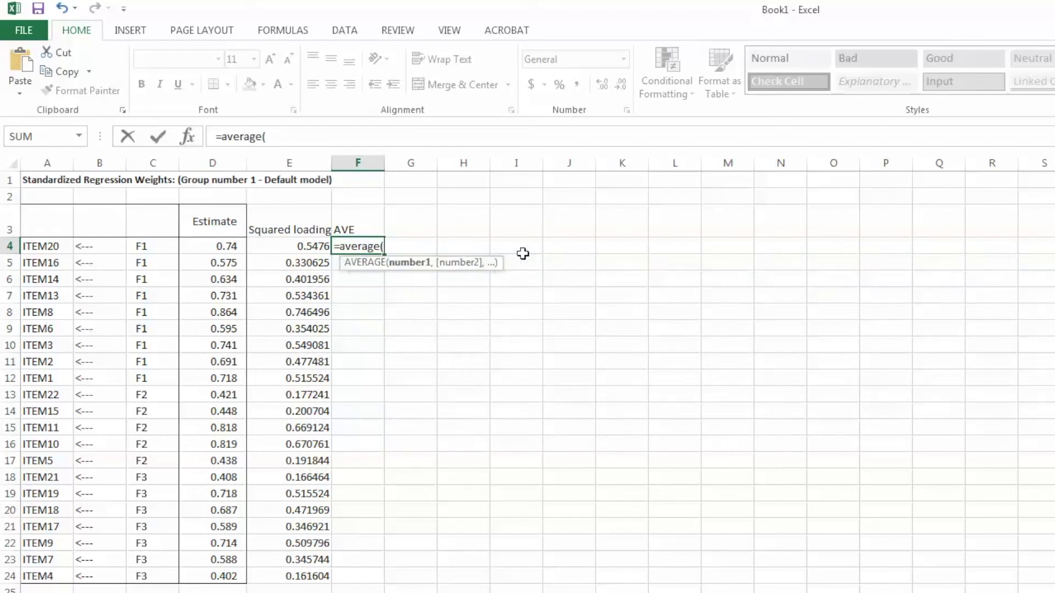
left_click(302, 248)
left_click_drag(301, 247, 291, 378)
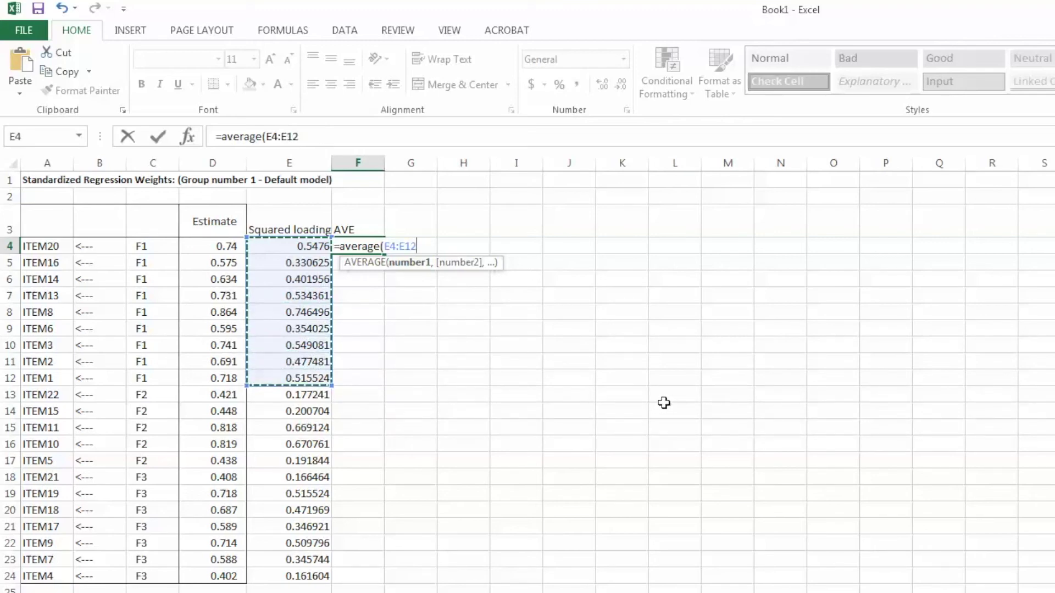
type(")")
key("Return")
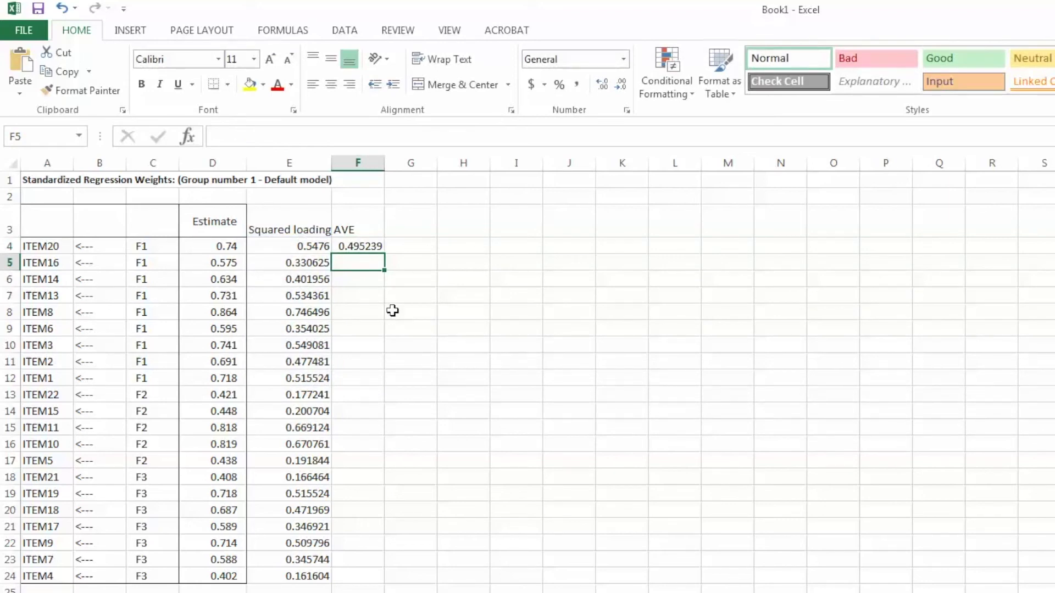
Enter =AVERAGE(E13:E17) in F13, giving F2's AVE of 0.381935
left_click(361, 396)
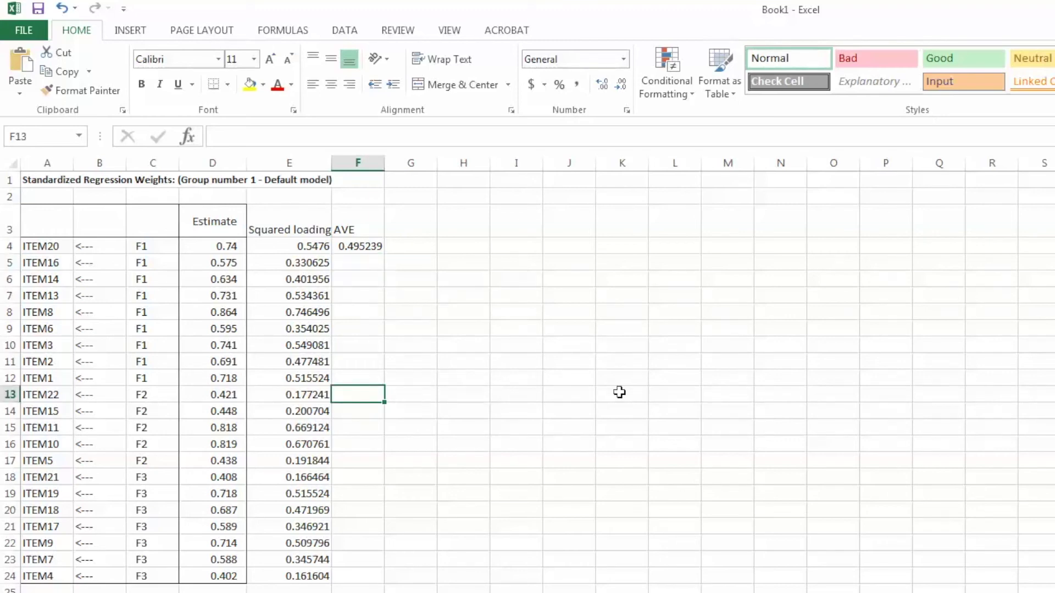
type("=ave")
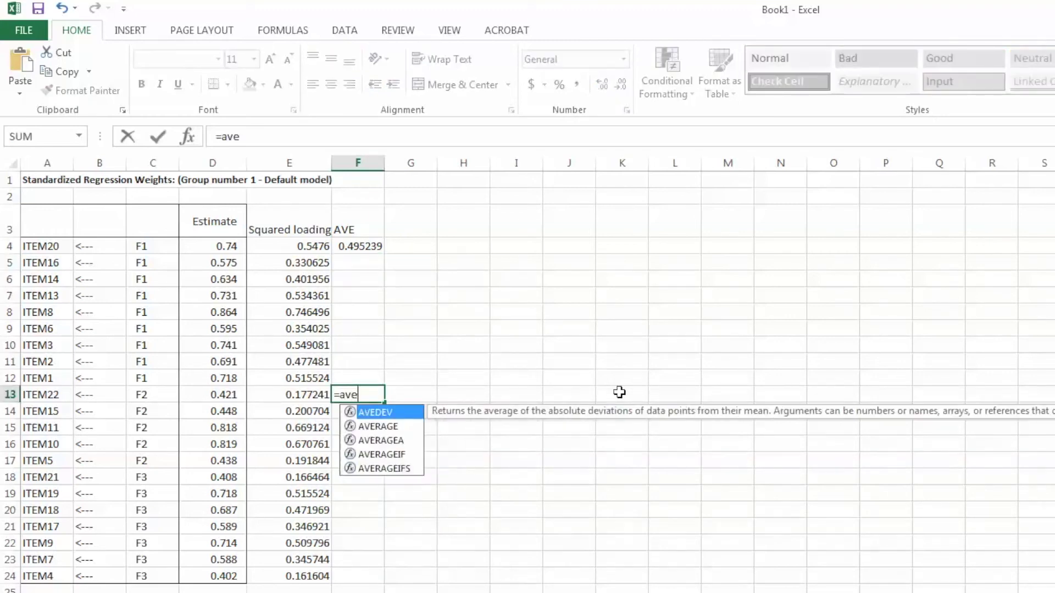
type("rage(")
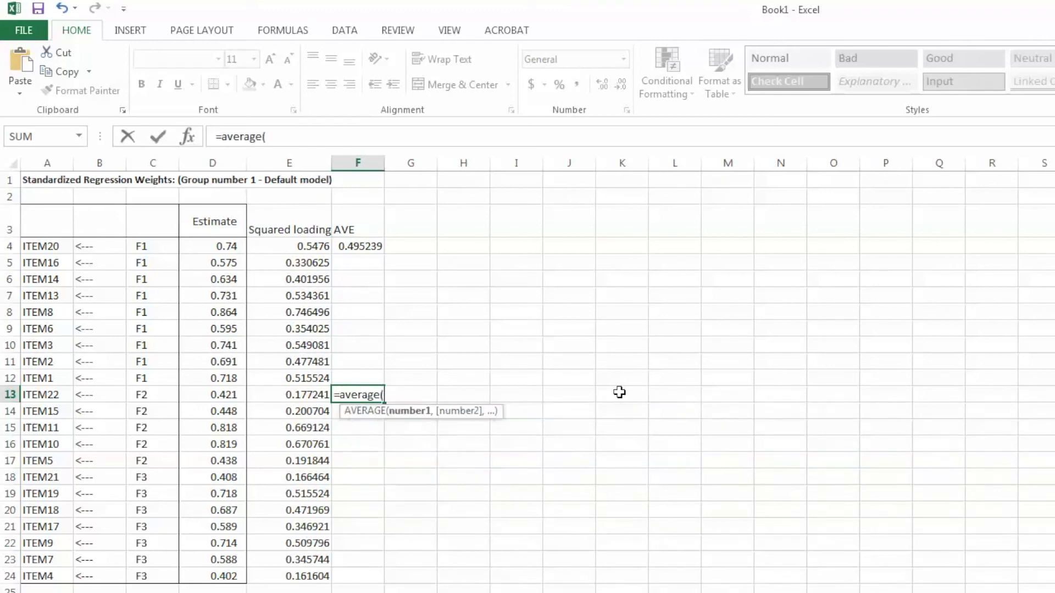
left_click_drag(302, 394, 301, 455)
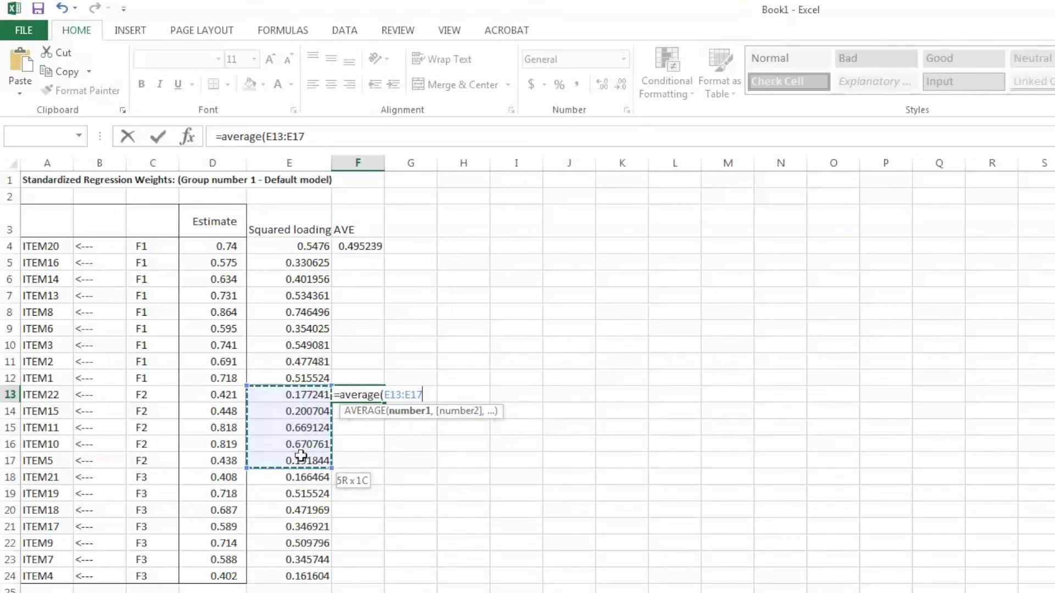
left_click_drag(301, 456, 301, 456)
type(")")
key("Return")
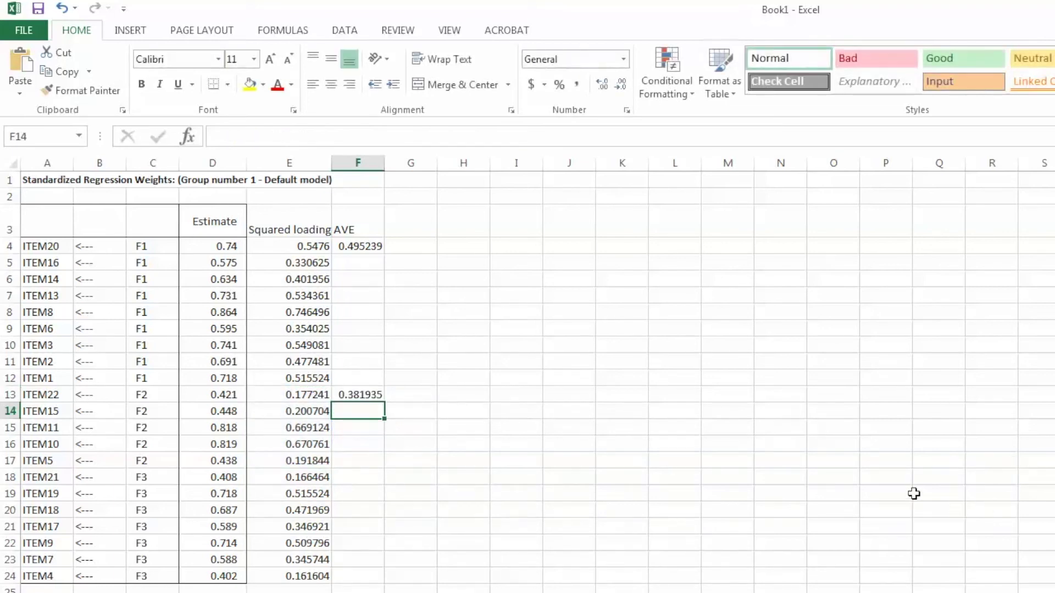
Enter =AVERAGE(E18:E24) in F18 for F3's AVE of 0.359717, then recheck F1's formula
left_click(347, 478)
type("=a")
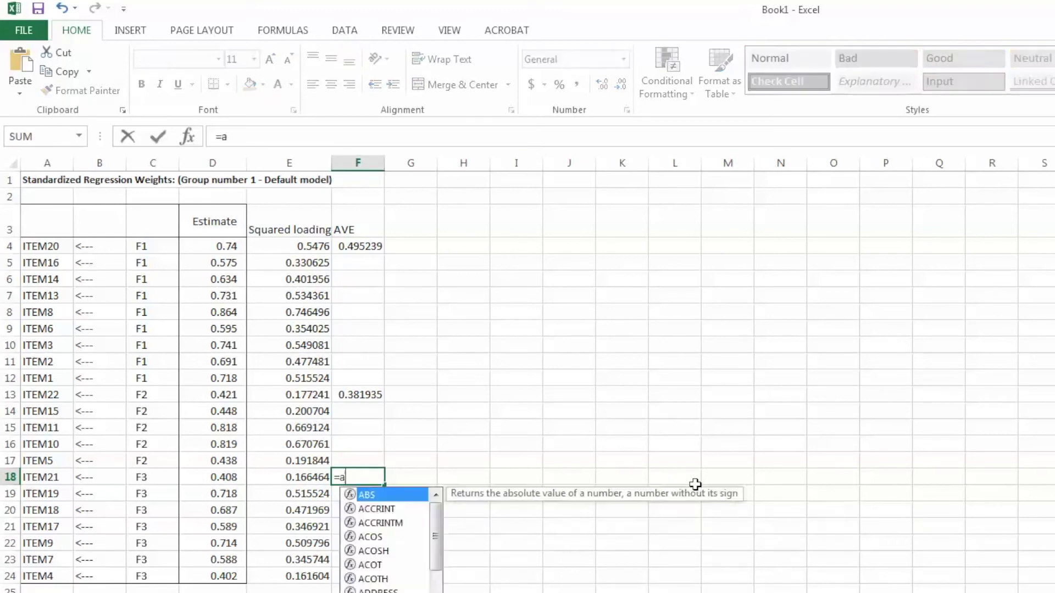
type("vergae(")
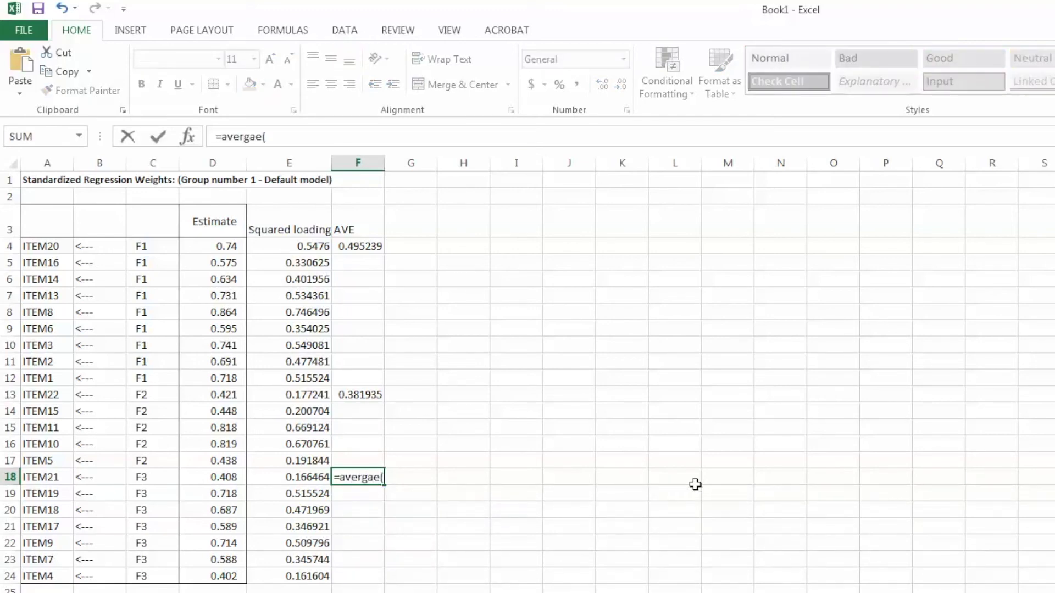
key("BackSpace")
key("BackSpace")
key("BackSpace")
key("BackSpace")
type("age(")
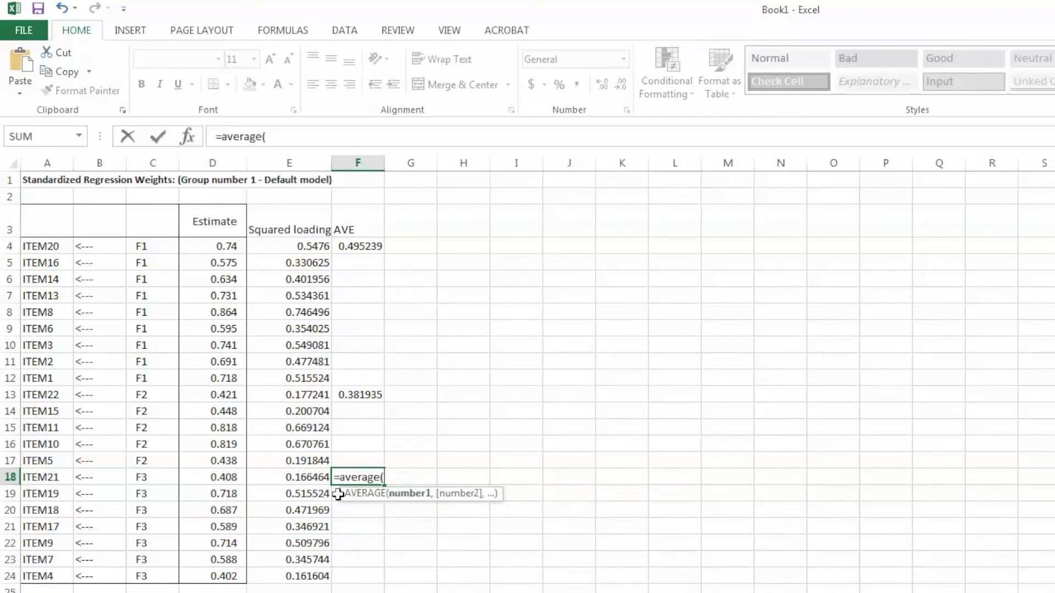
left_click_drag(308, 478, 312, 567)
type(")")
key("Return")
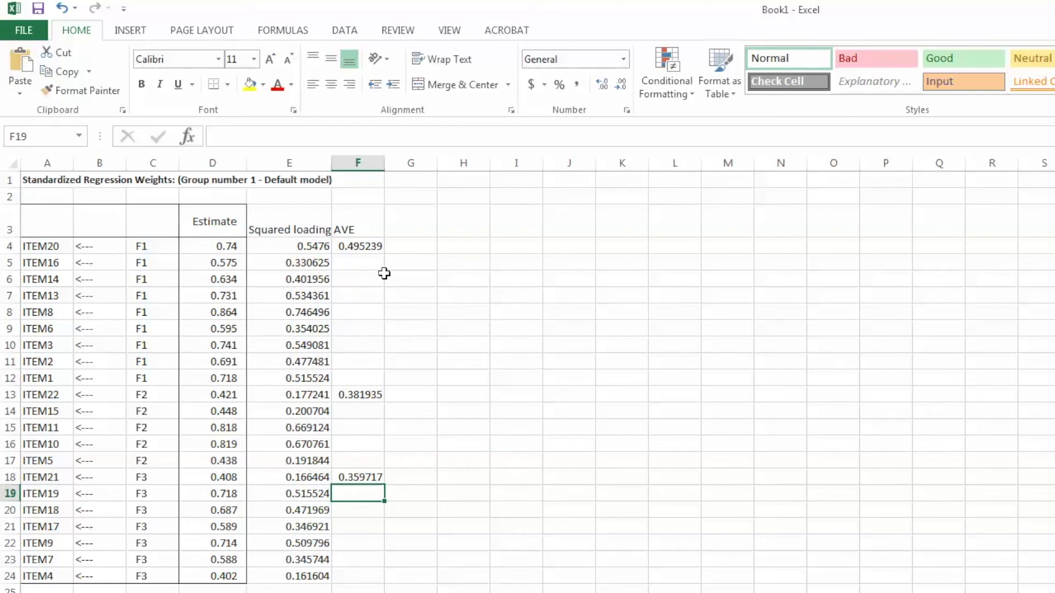
left_click(360, 246)
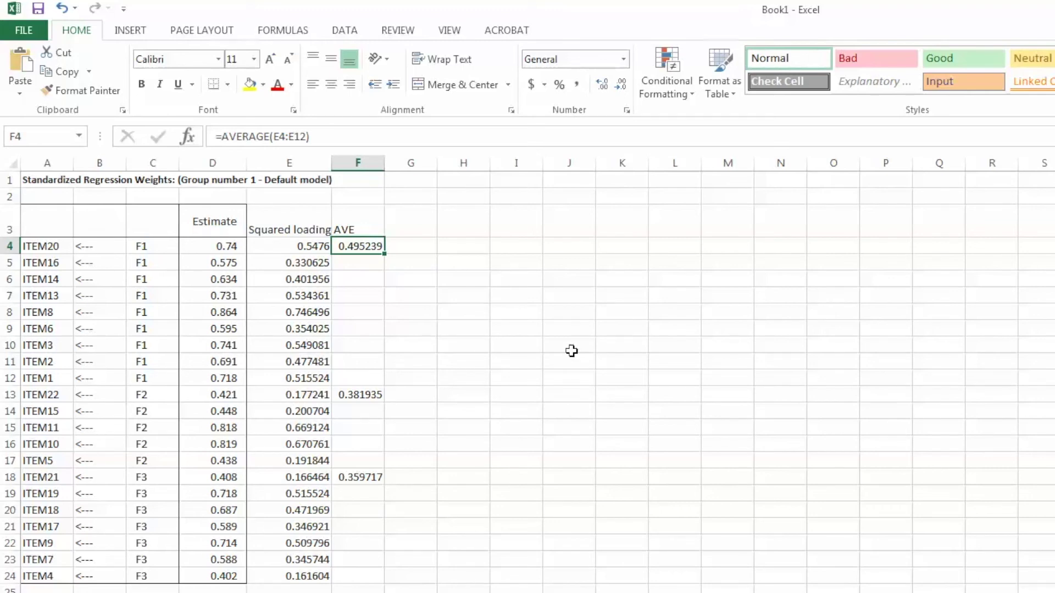
left_click(353, 397)
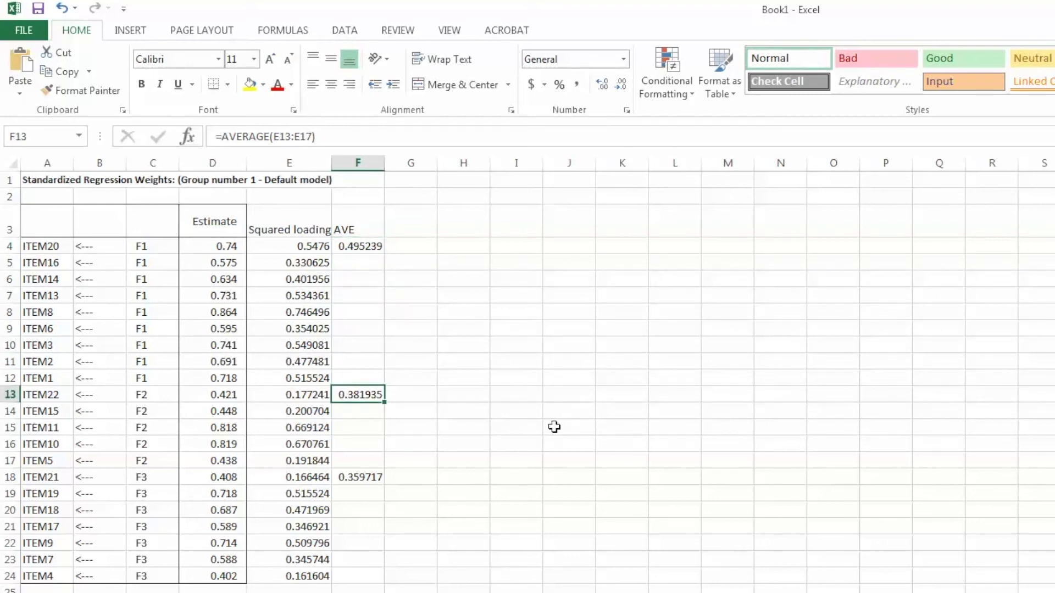
left_click(359, 478)
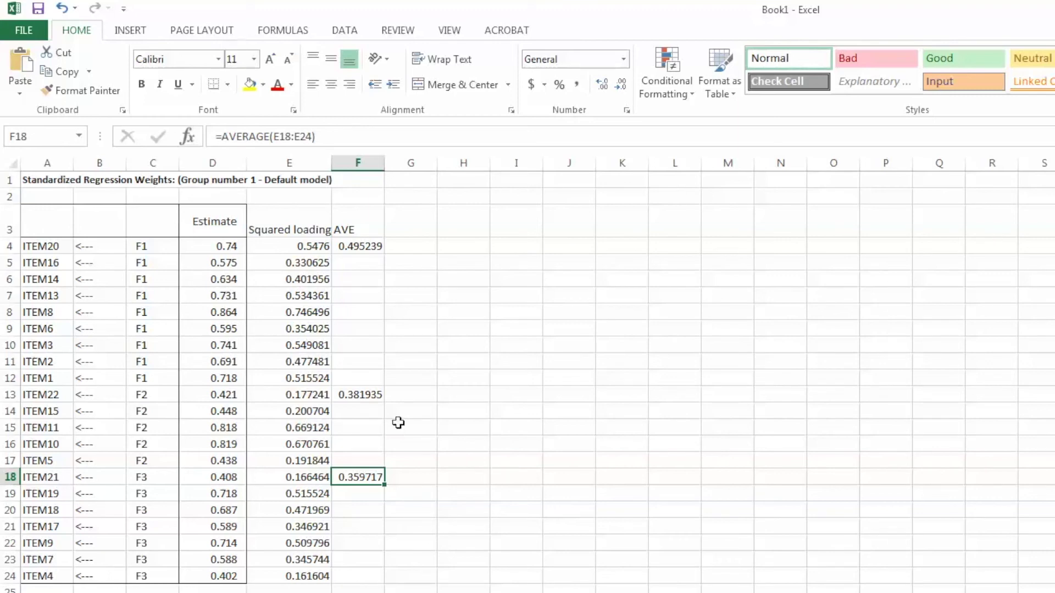
left_click(357, 399)
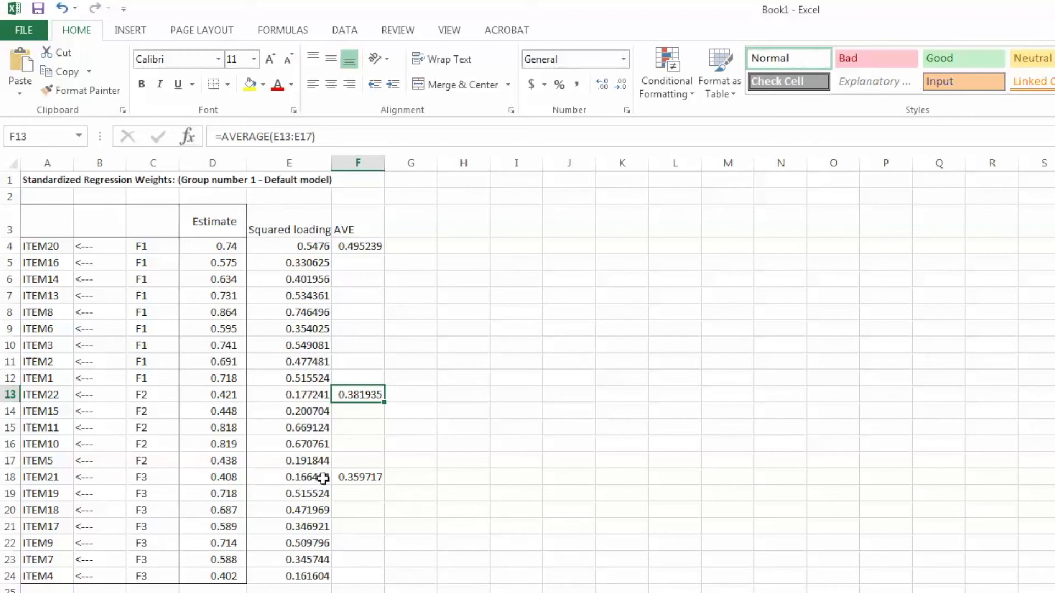
left_click(231, 396)
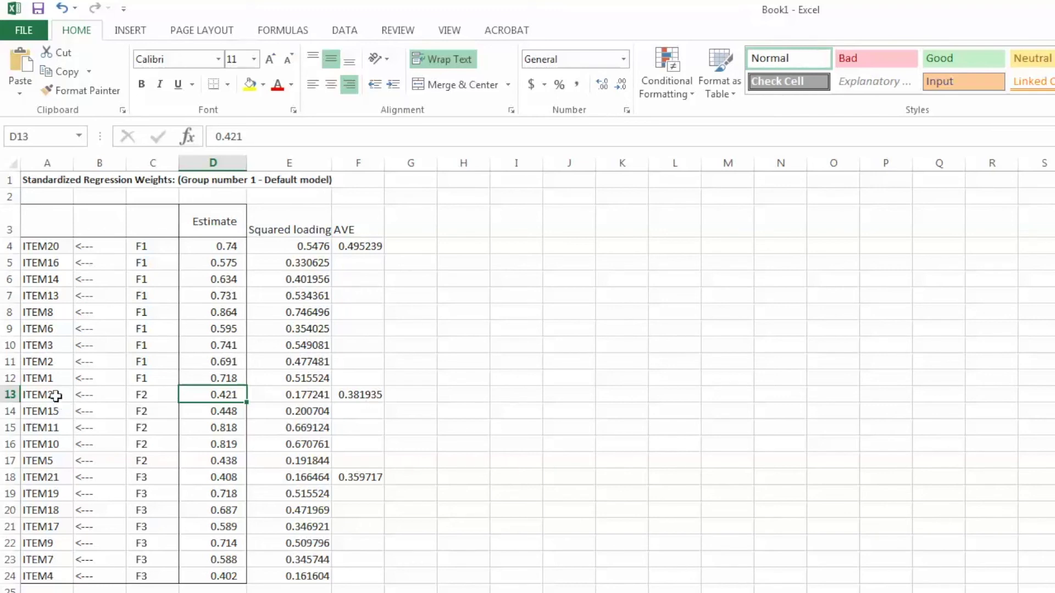
left_click(369, 400)
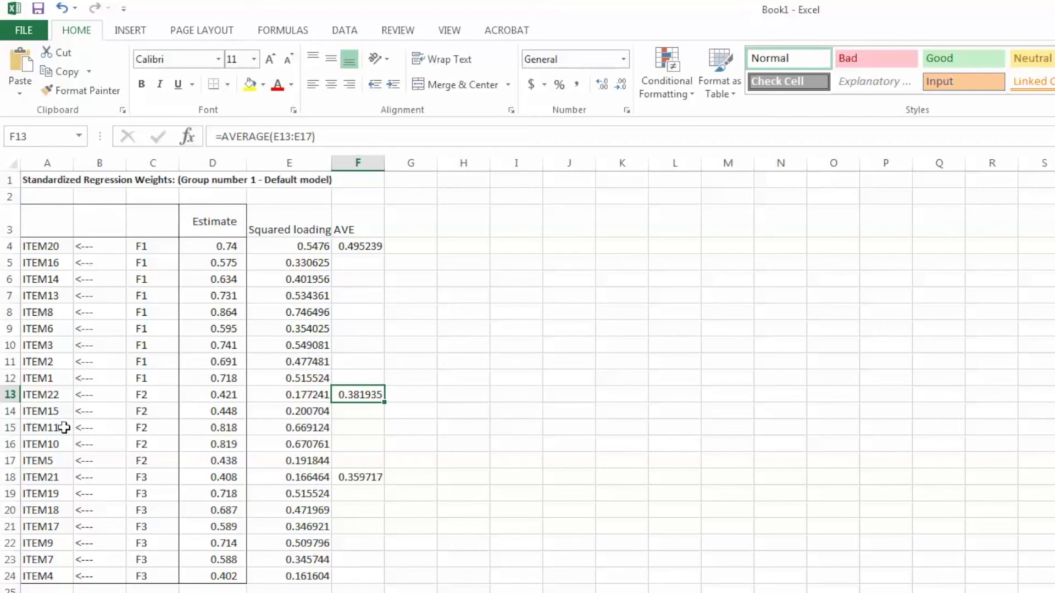
left_click(358, 248)
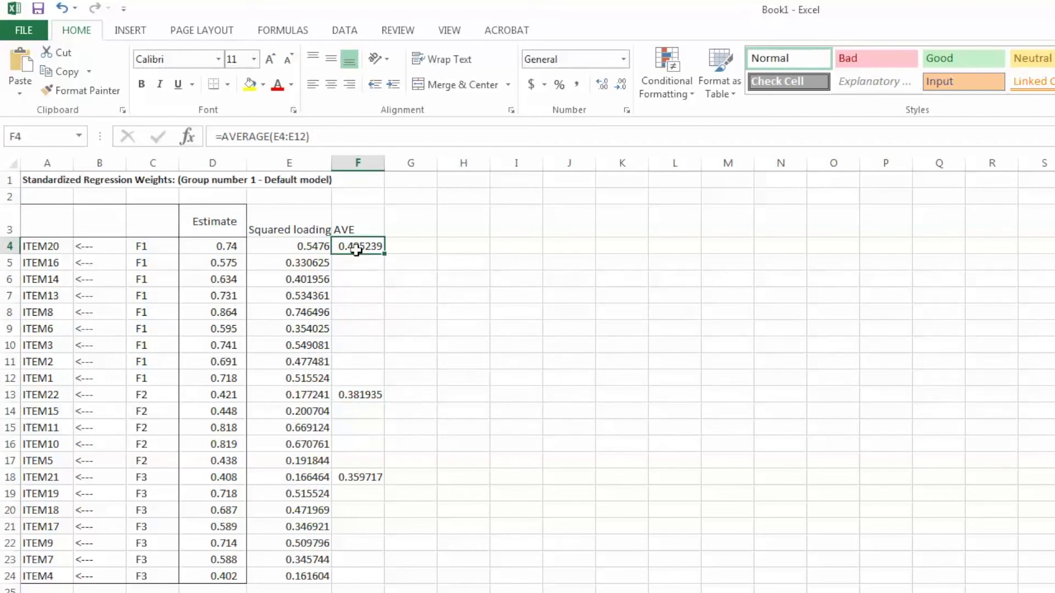
left_click(354, 393)
left_click(363, 475)
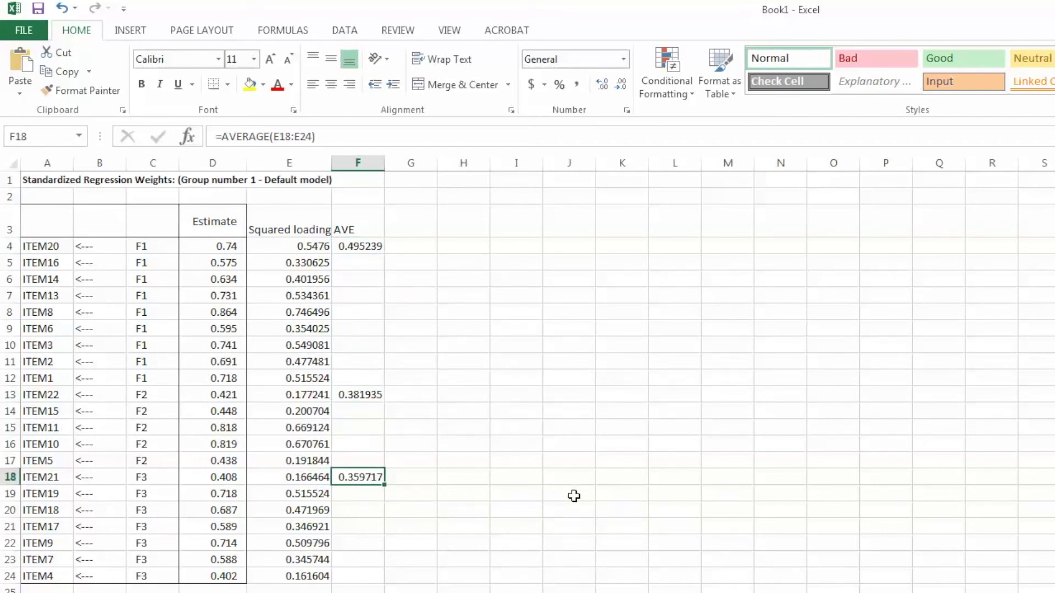